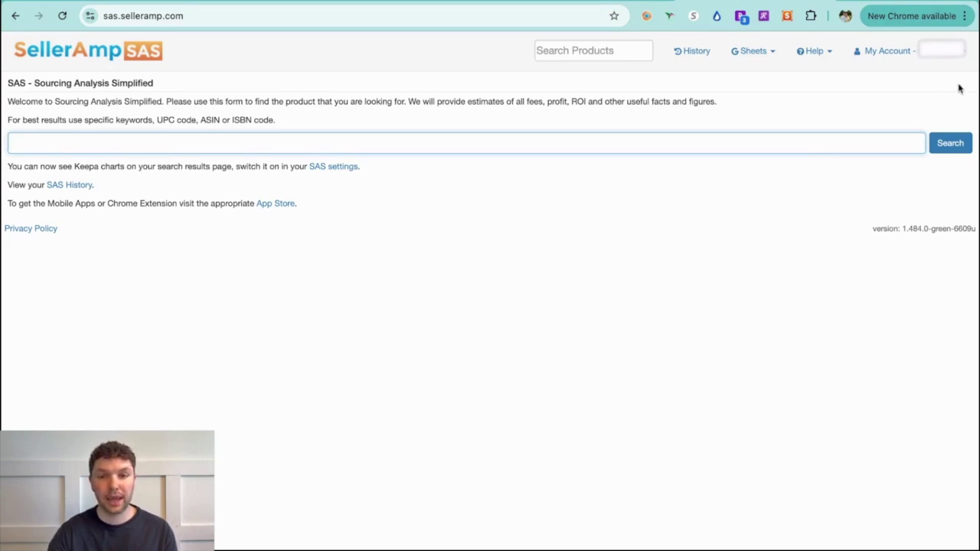
Step: Open Settings from the My Account menu to see the FBA and FBM profiles
click(957, 60)
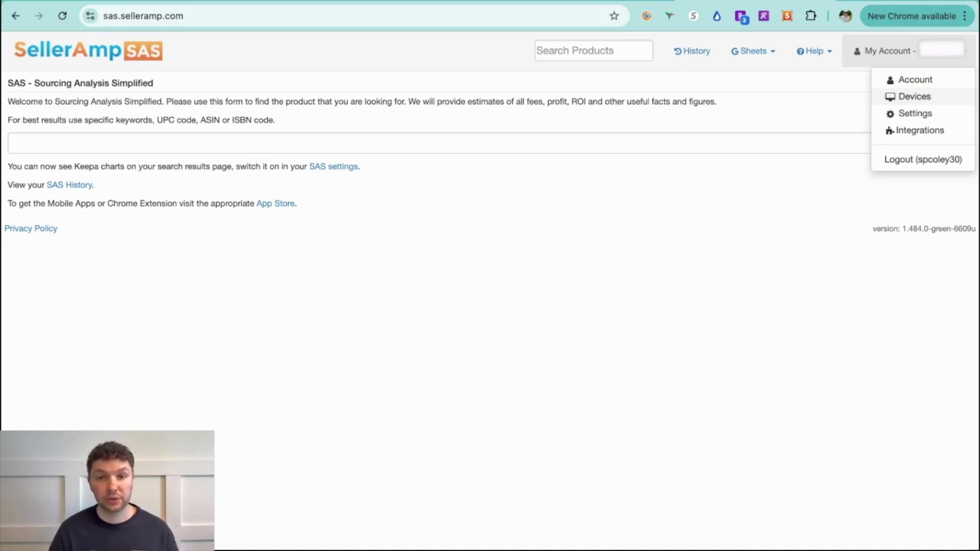
click(914, 96)
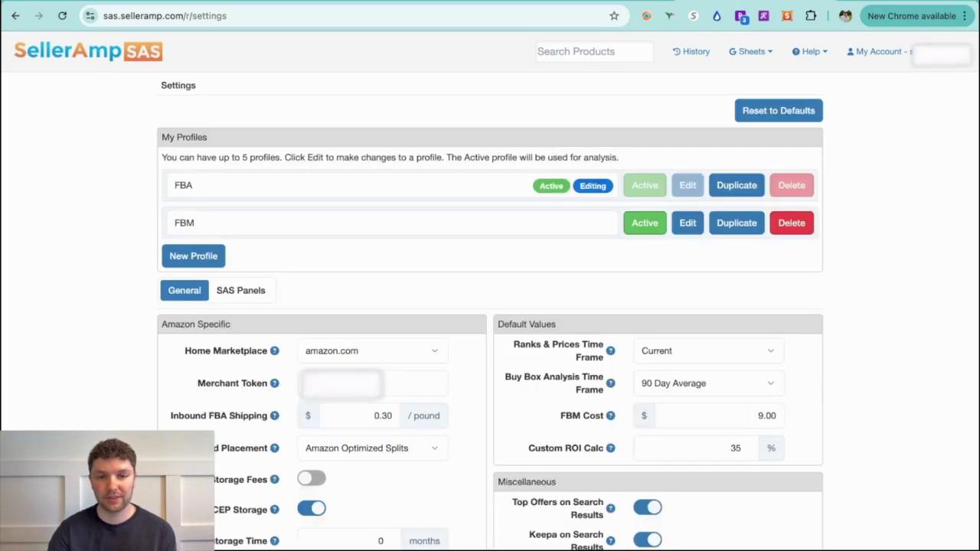
click(881, 51)
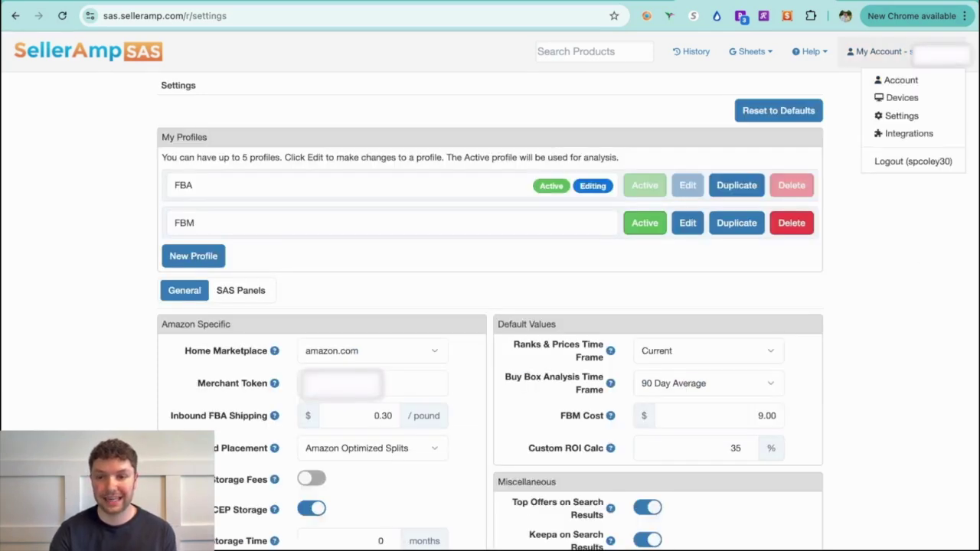
click(911, 269)
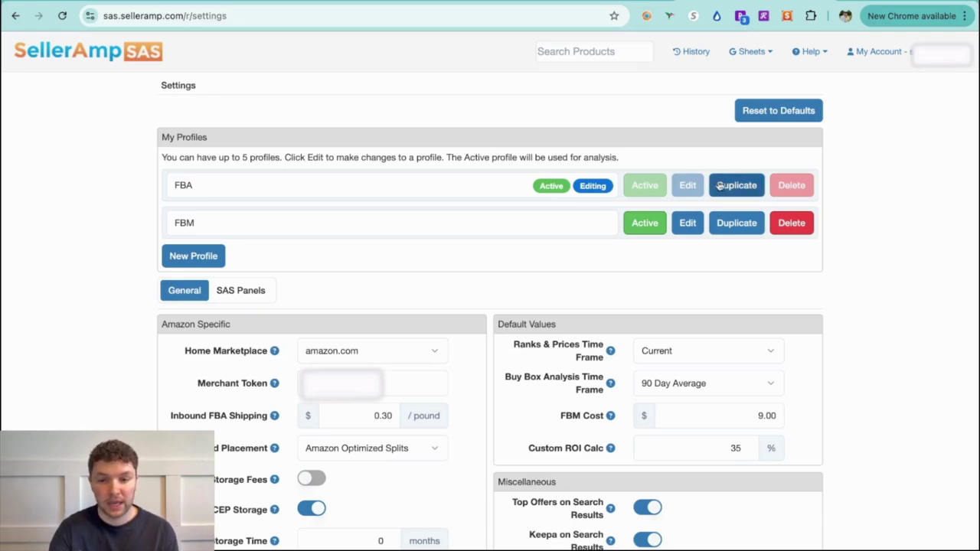
Step: Create a third profile and name it 'test'
click(195, 257)
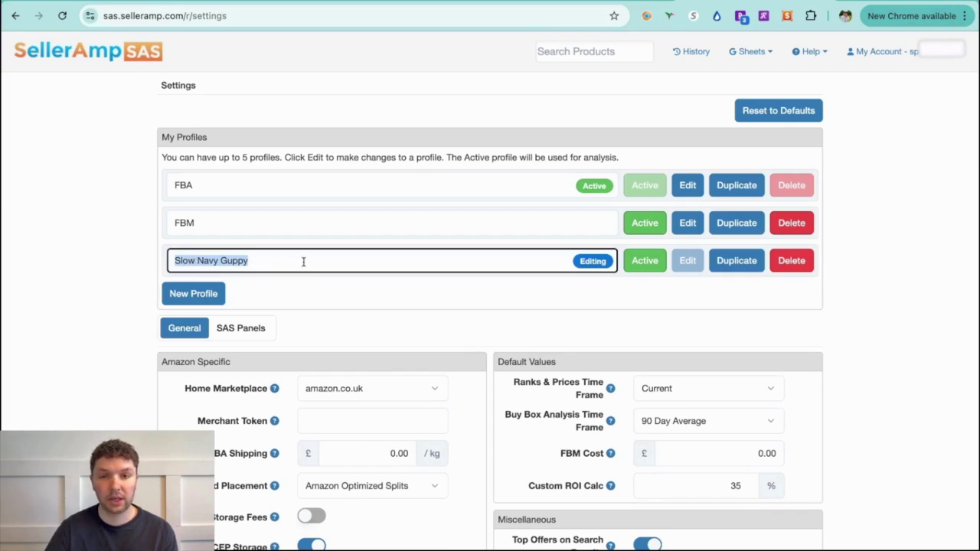
text(test)
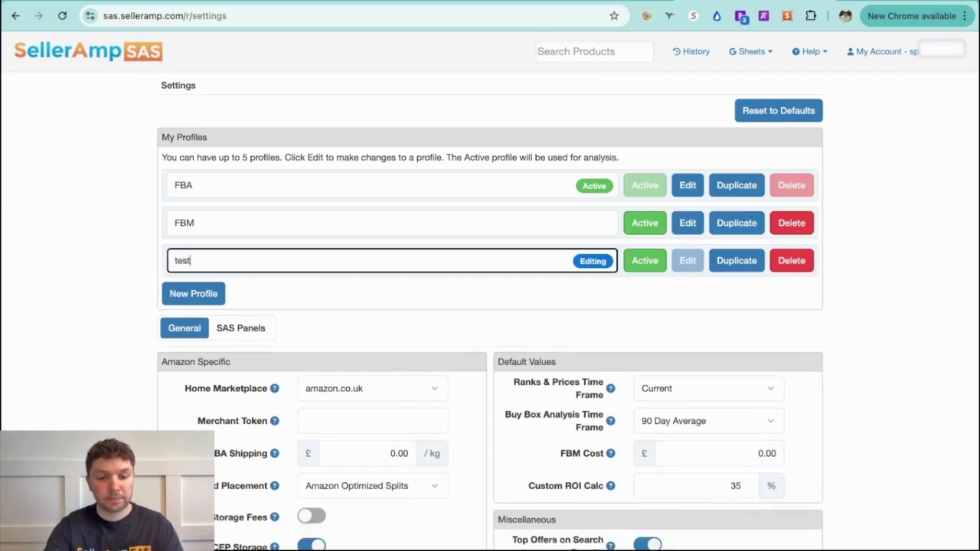
click(530, 314)
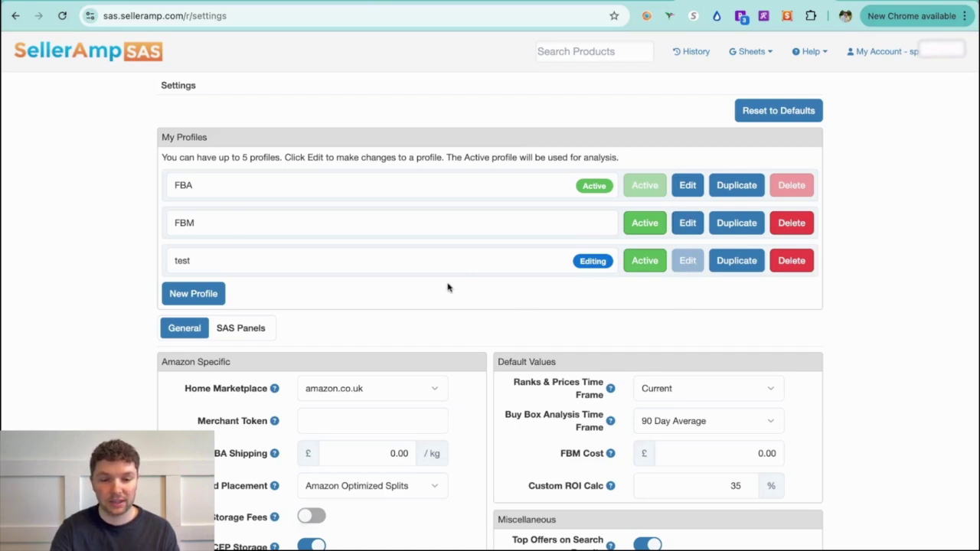
scroll(477, 307, down, 2)
scroll(476, 306, down, 5)
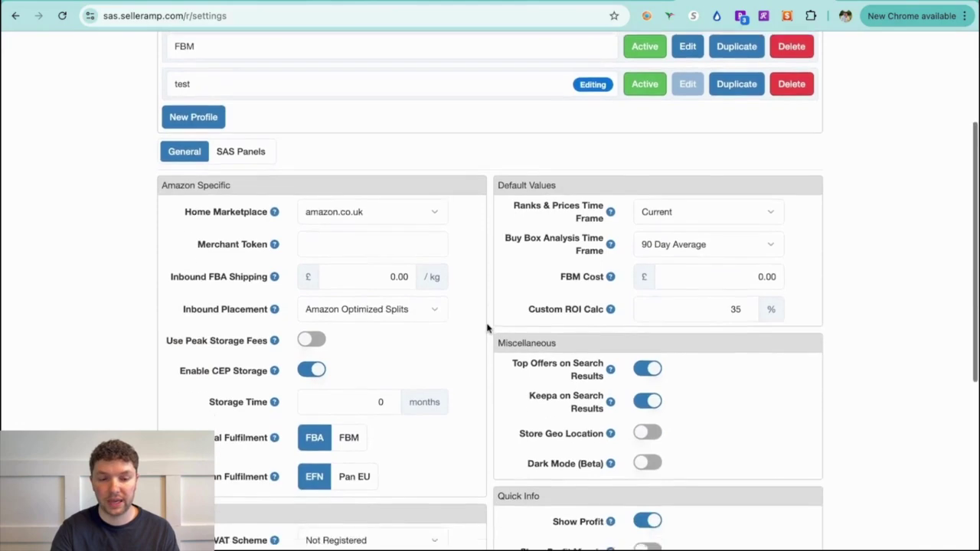
scroll(487, 328, up, 5)
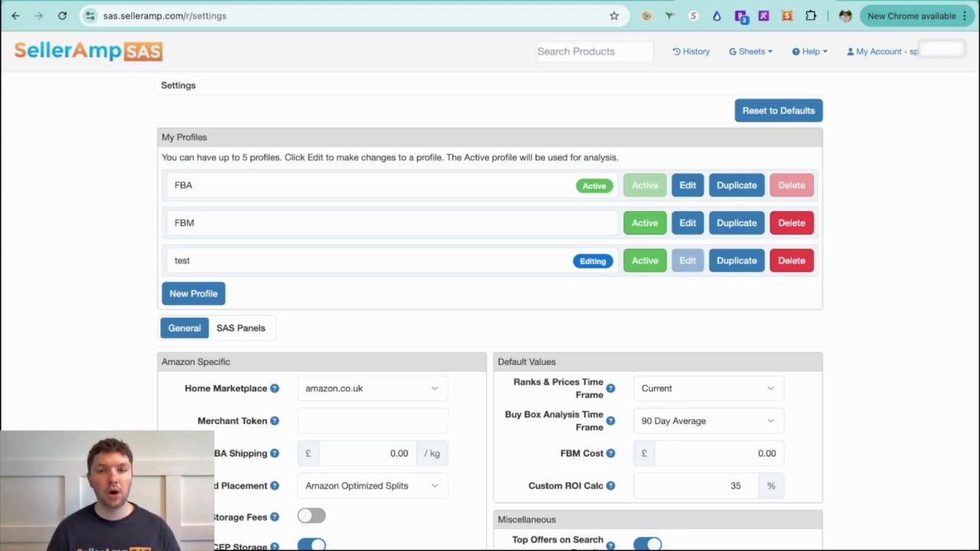
scroll(490, 306, down, 4)
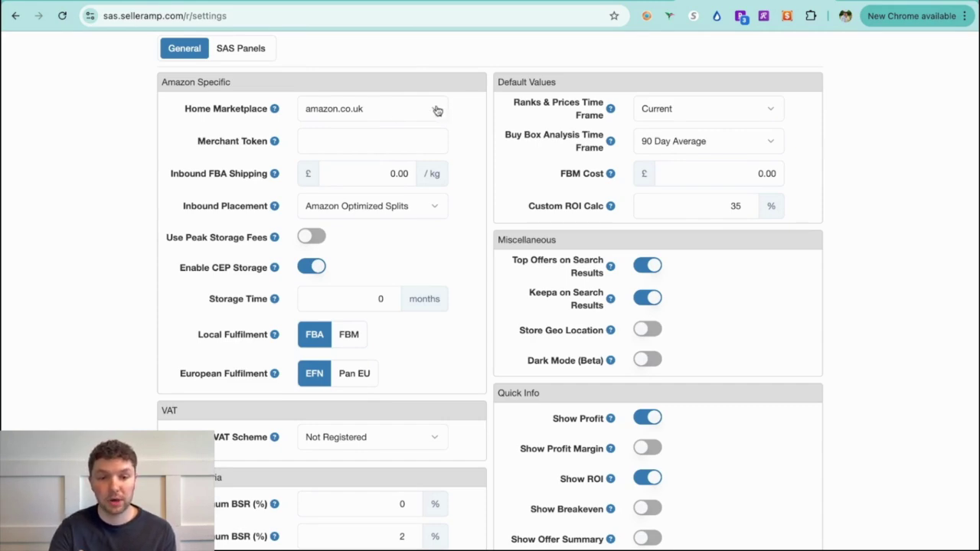
Step: Choose amazon.com as the test profile's Home Marketplace
click(436, 110)
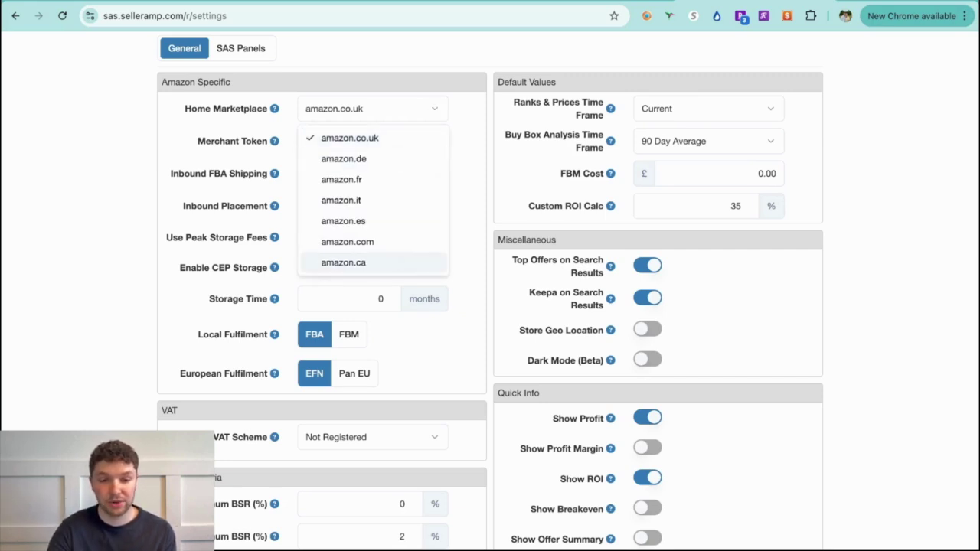
click(394, 244)
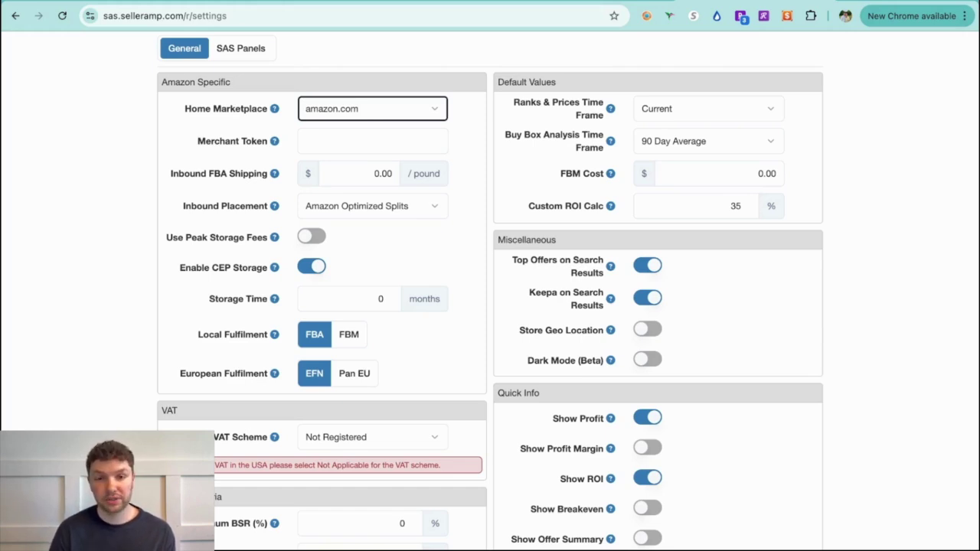
Step: Keep Amazon Optimized Splits as inbound placement and amazon.com as home marketplace
click(435, 208)
click(463, 240)
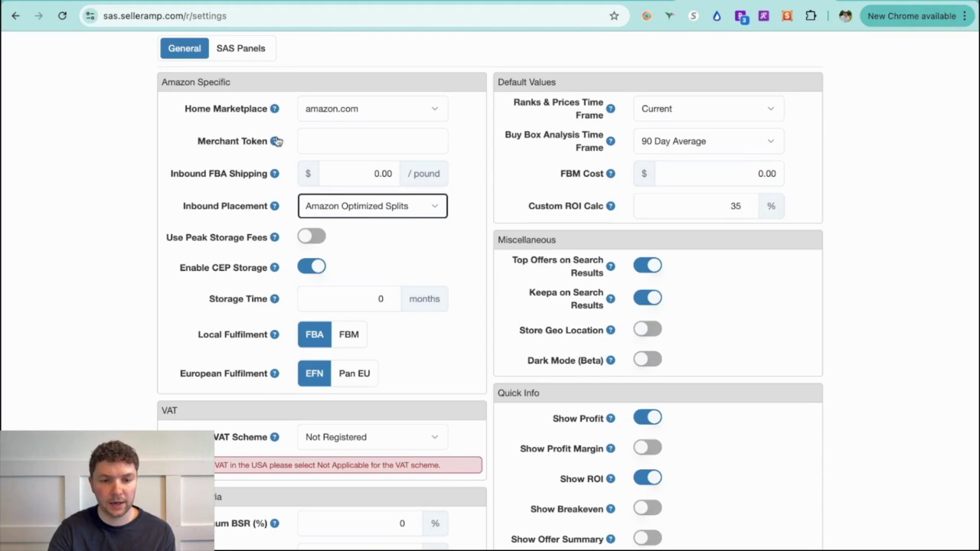
click(275, 112)
mouse_move(275, 113)
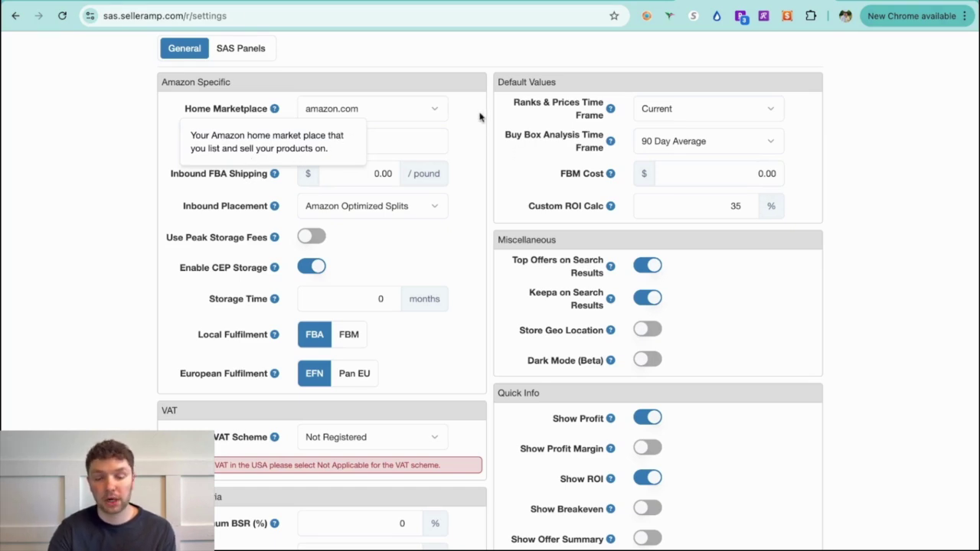
click(435, 109)
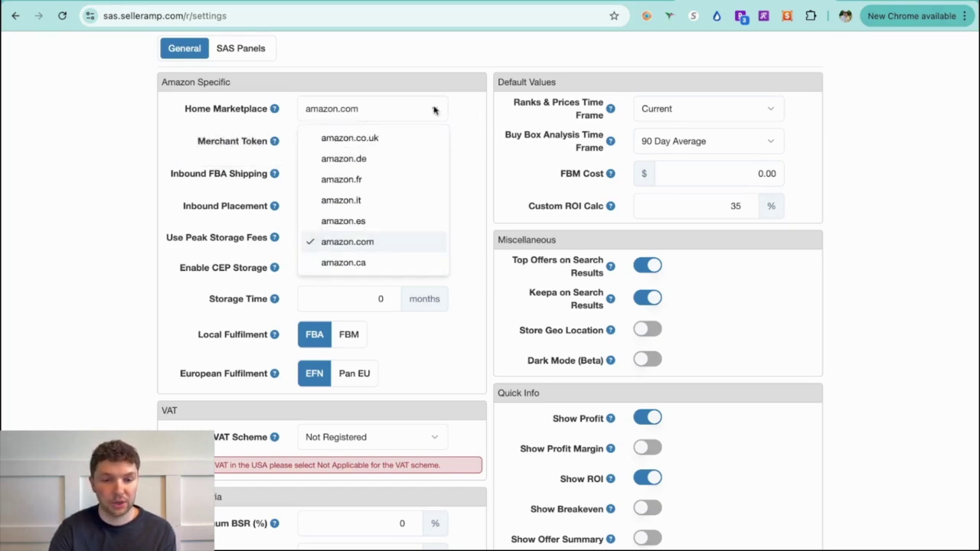
click(486, 142)
scroll(485, 143, up, 5)
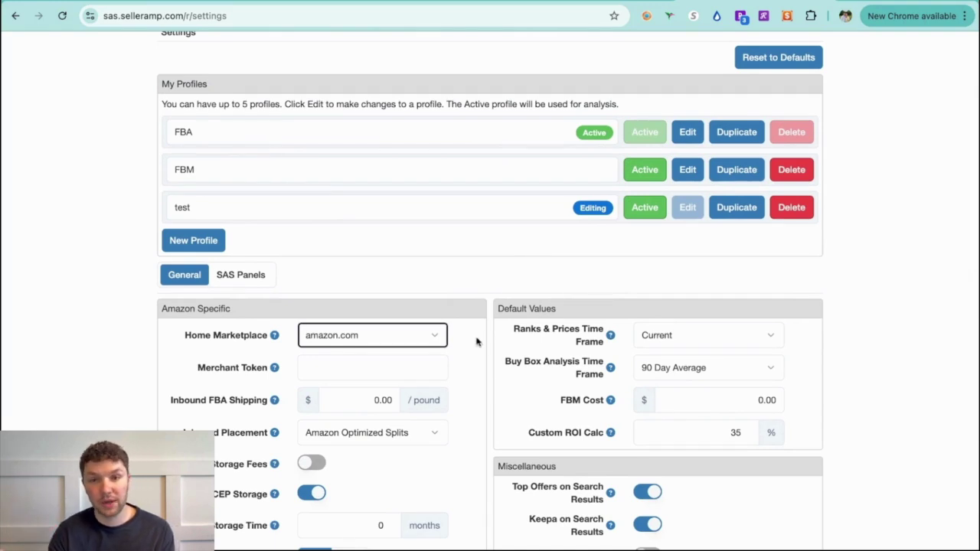
scroll(476, 342, down, 5)
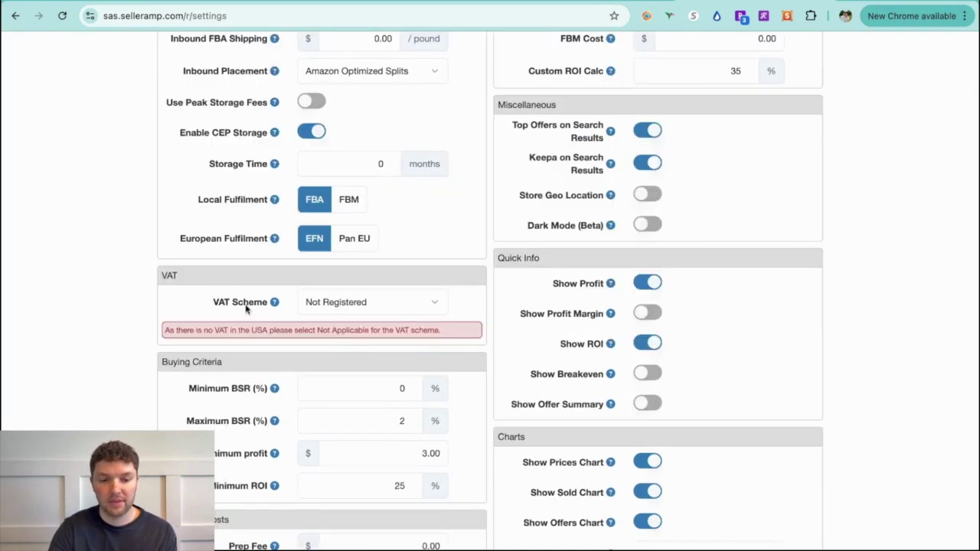
Step: Leave the VAT Scheme at Not Registered and scroll down to the buying criteria
click(433, 306)
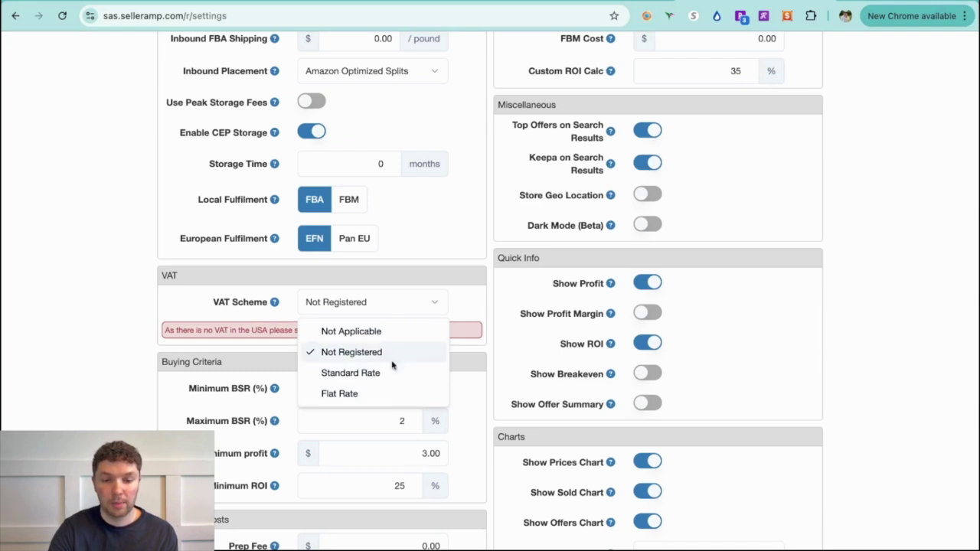
click(482, 301)
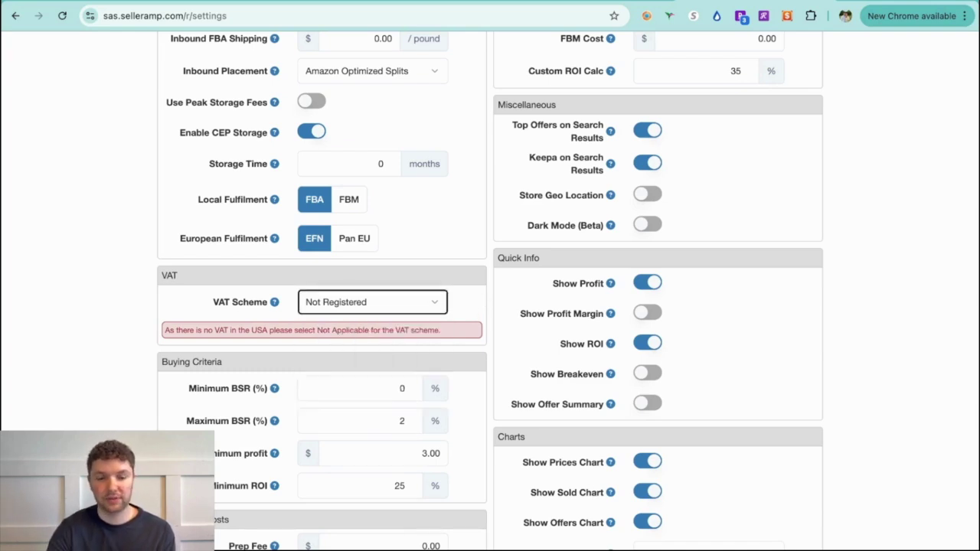
scroll(490, 291, down, 2)
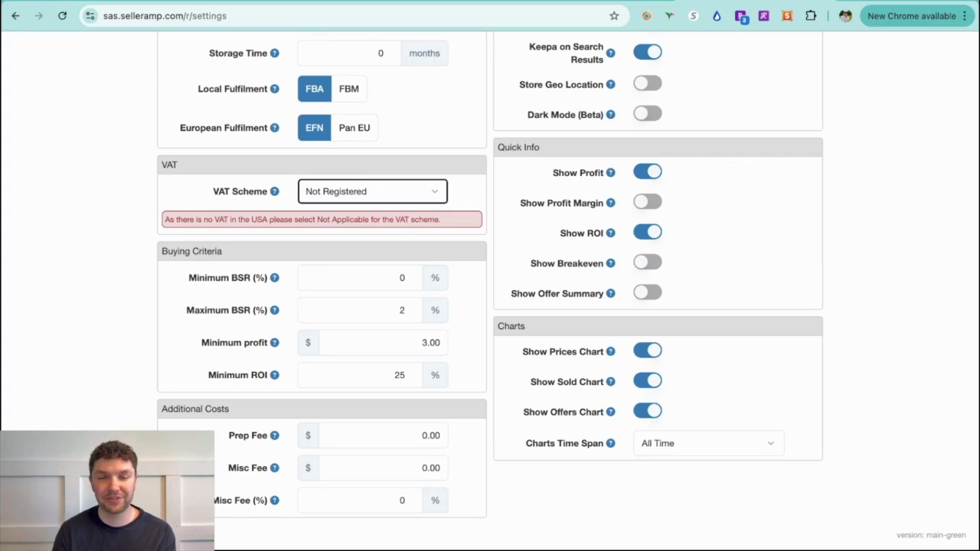
Step: Switch on the Show Profit Margin and Show Breakeven toggles under Quick Info
scroll(818, 142, up, 3)
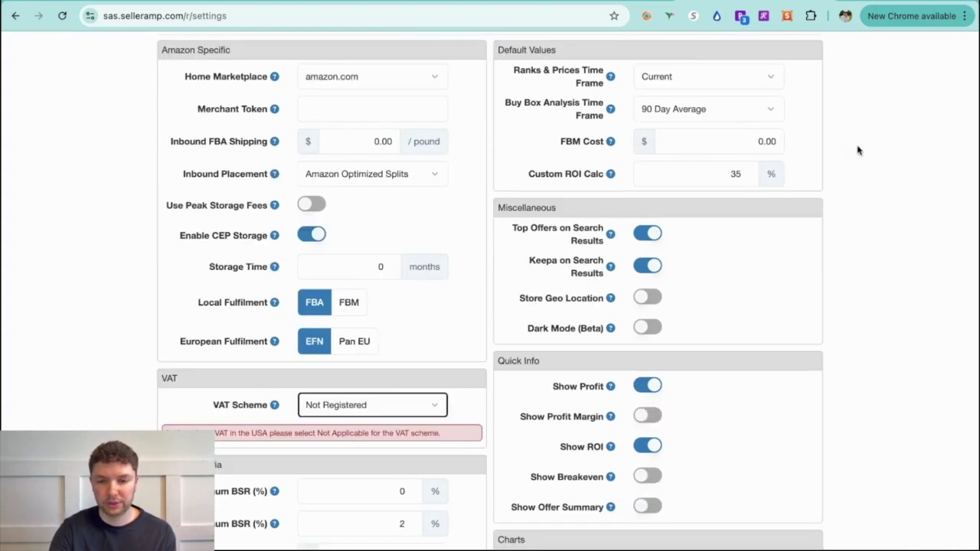
scroll(858, 150, down, 1)
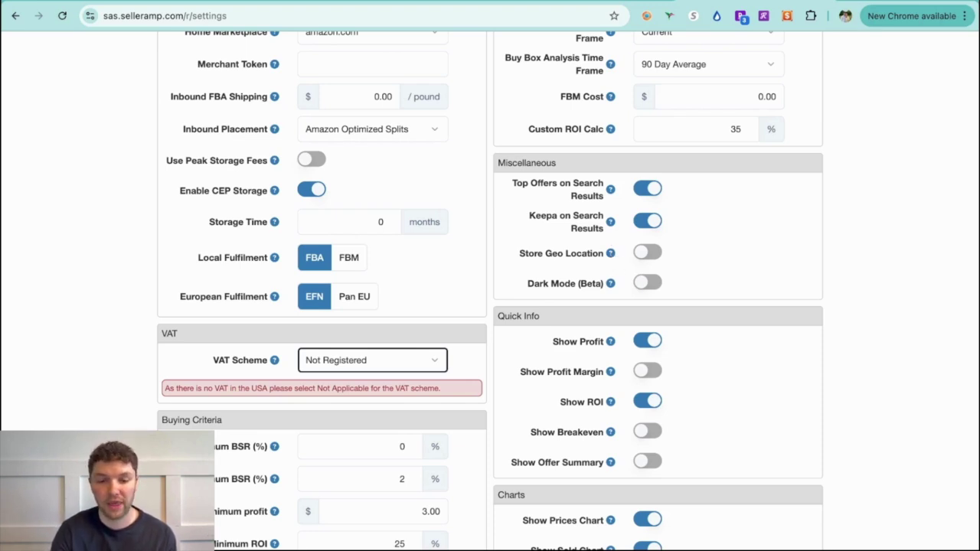
scroll(490, 291, down, 3)
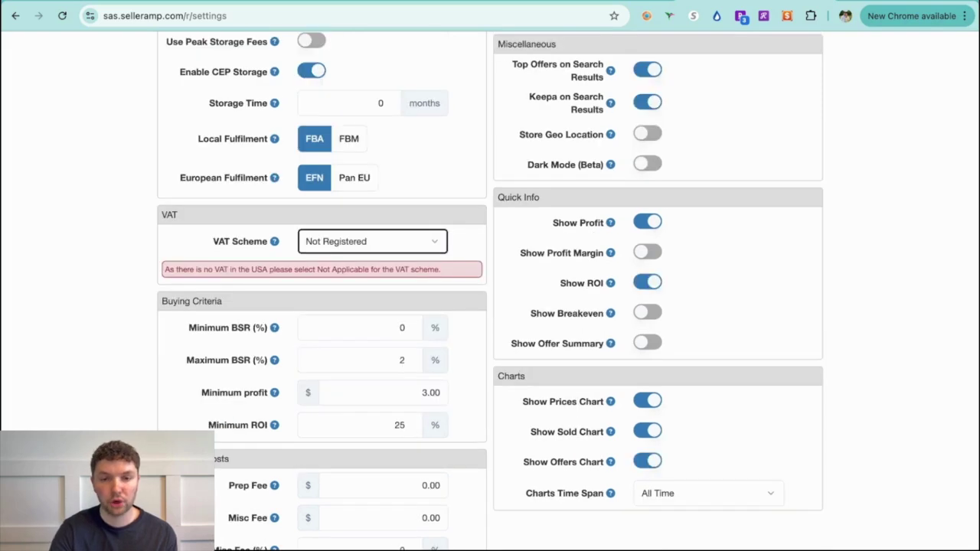
click(646, 253)
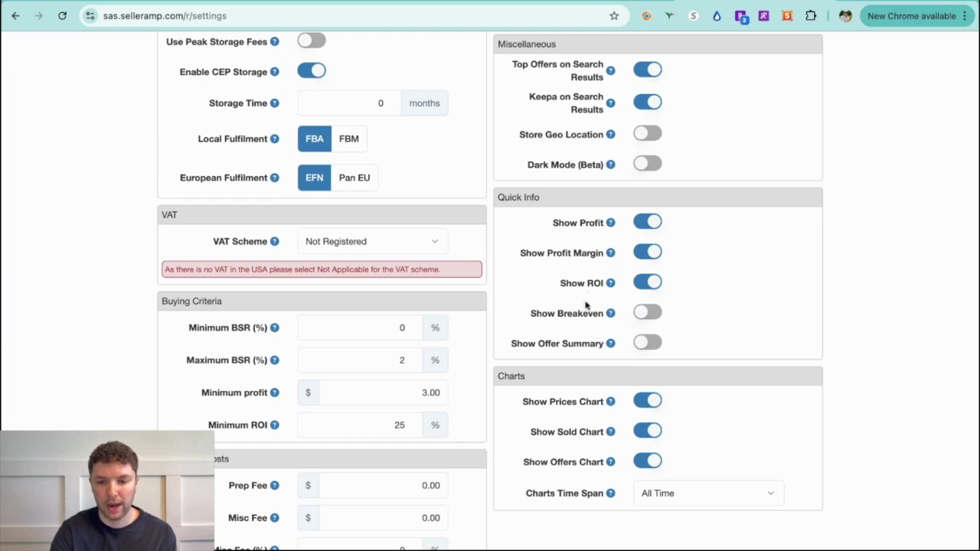
click(641, 319)
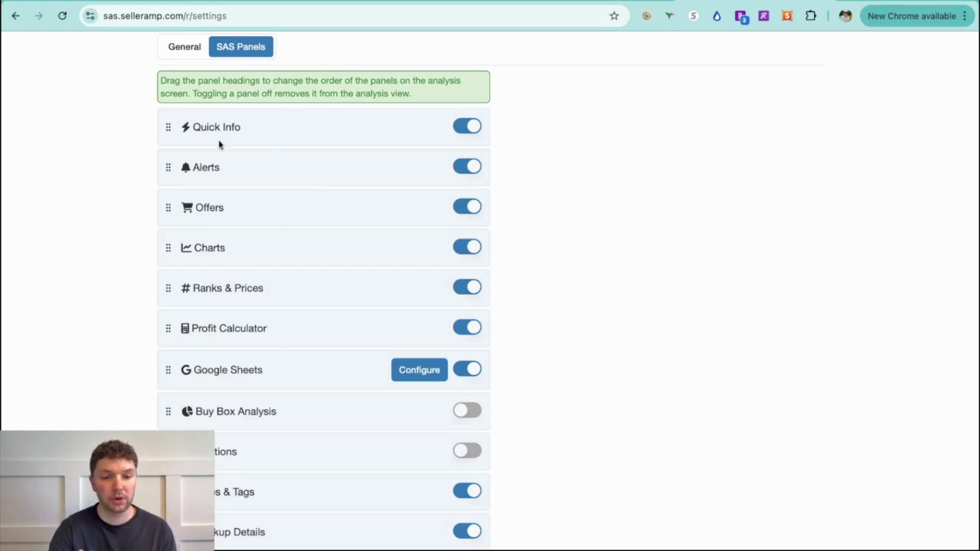
drag(169, 127, 169, 136)
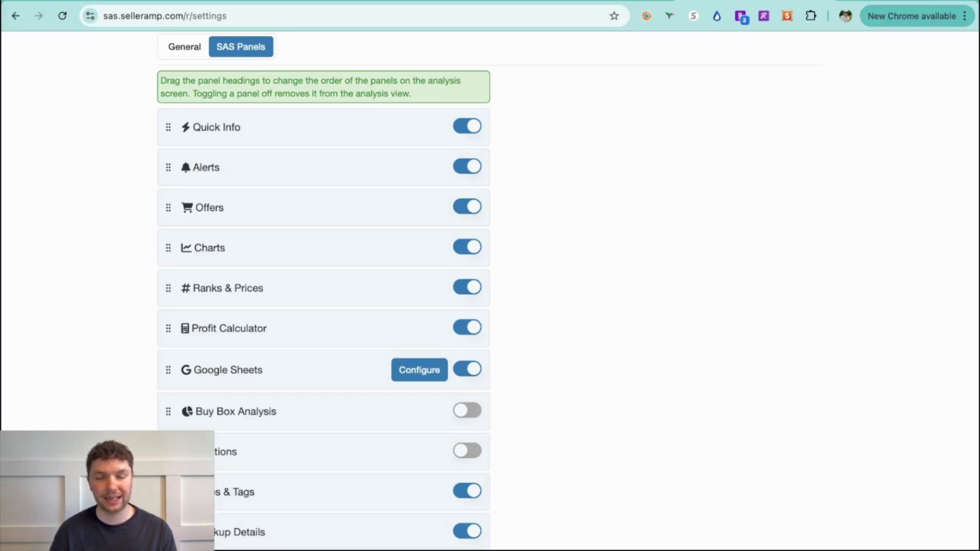
scroll(263, 197, down, 10)
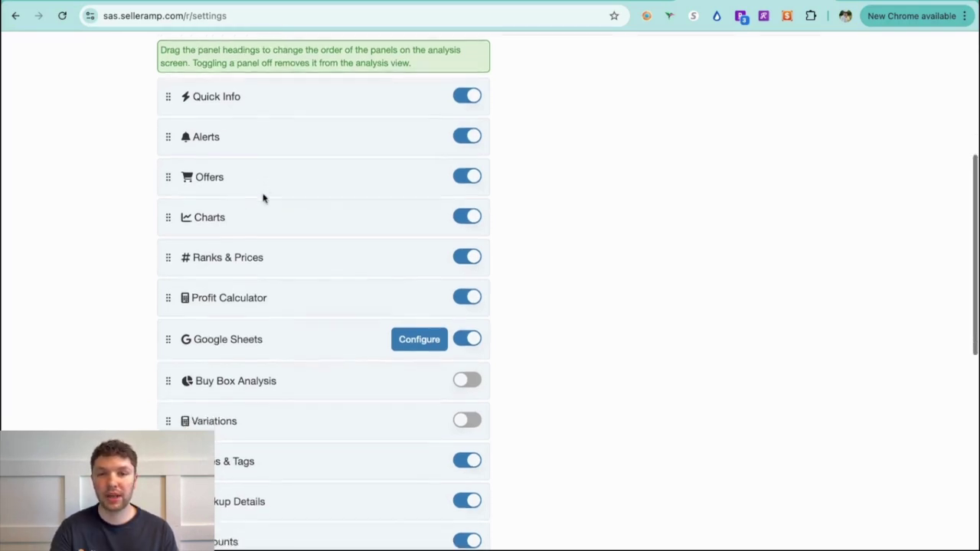
scroll(263, 198, down, 1)
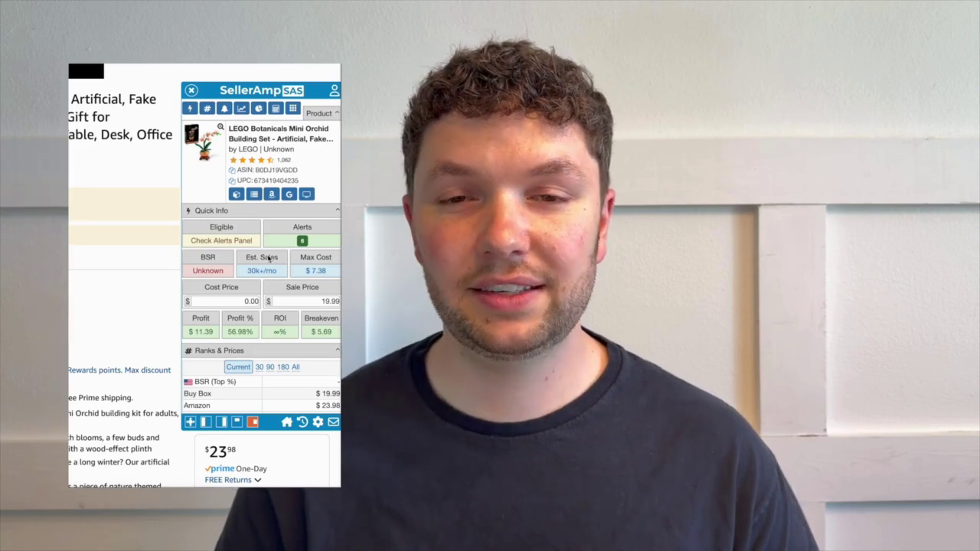
Step: Refresh the LEGO product's Alerts panel so eligibility shows No
scroll(267, 258, down, 5)
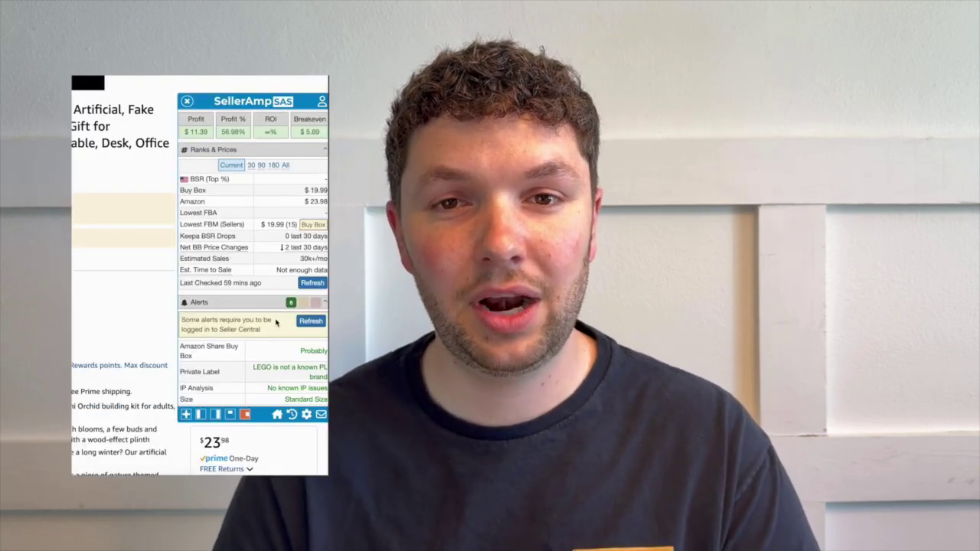
click(311, 322)
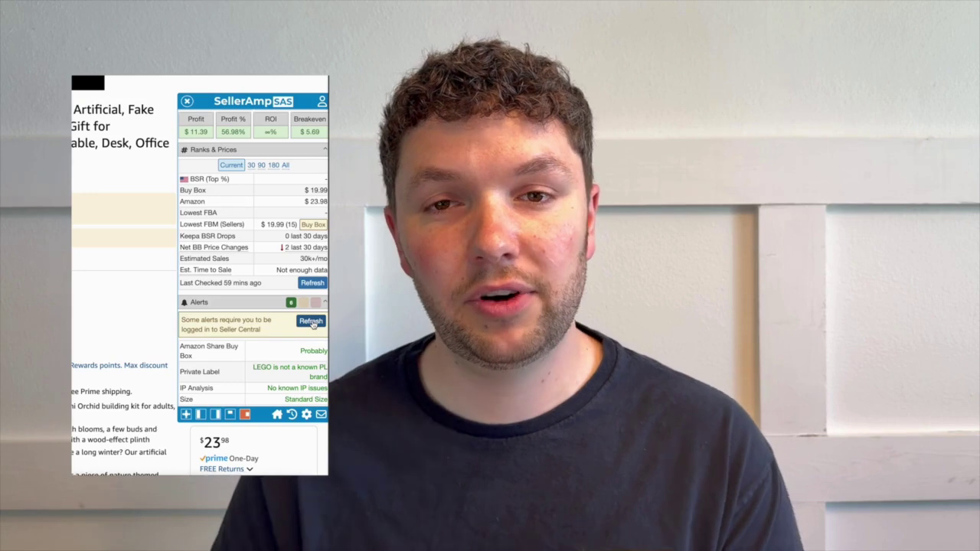
scroll(249, 231, up, 5)
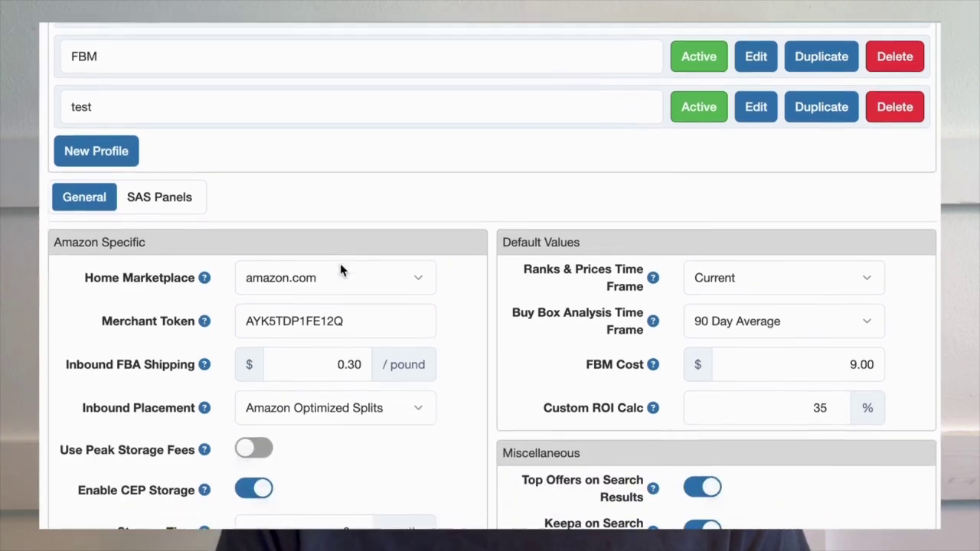
Step: Switch on the VAT Settings panel in the SAS Panels list
click(166, 102)
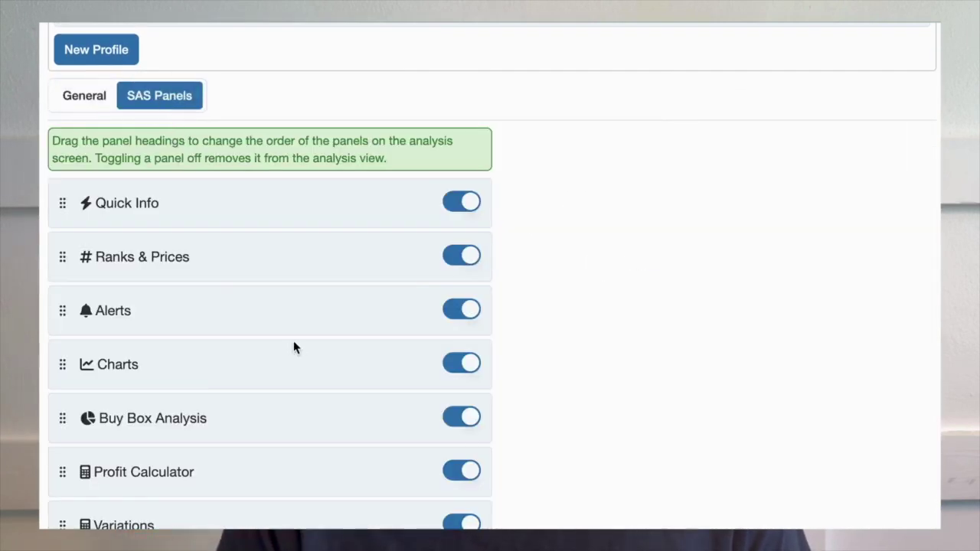
scroll(294, 348, down, 5)
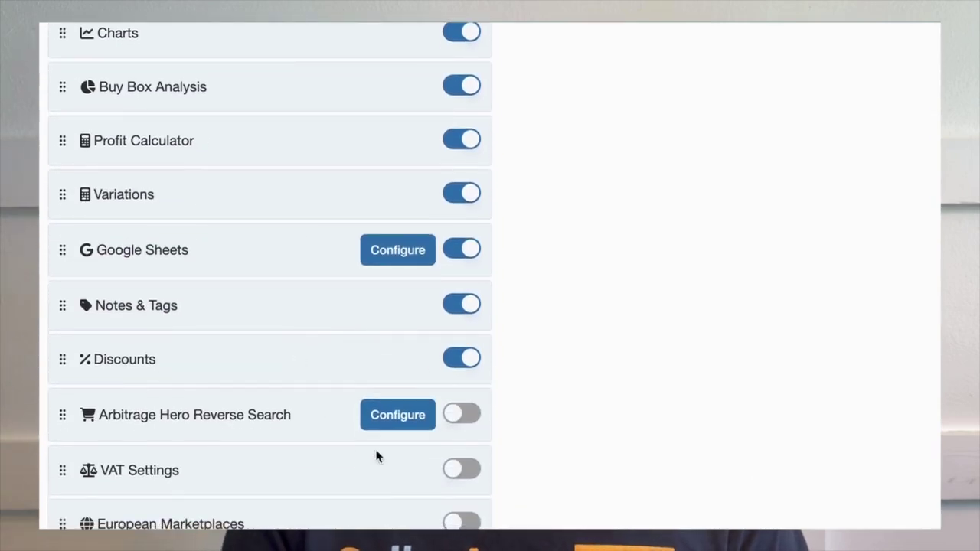
click(458, 474)
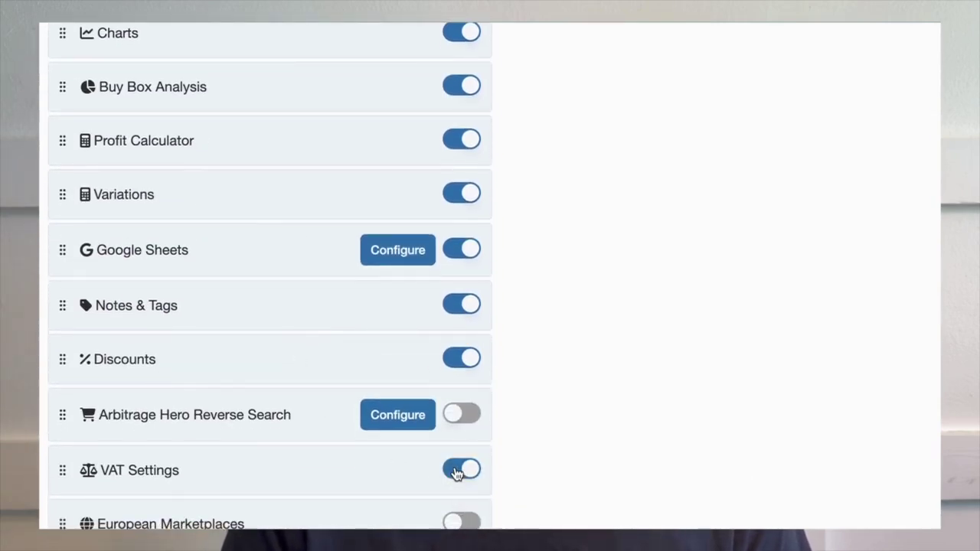